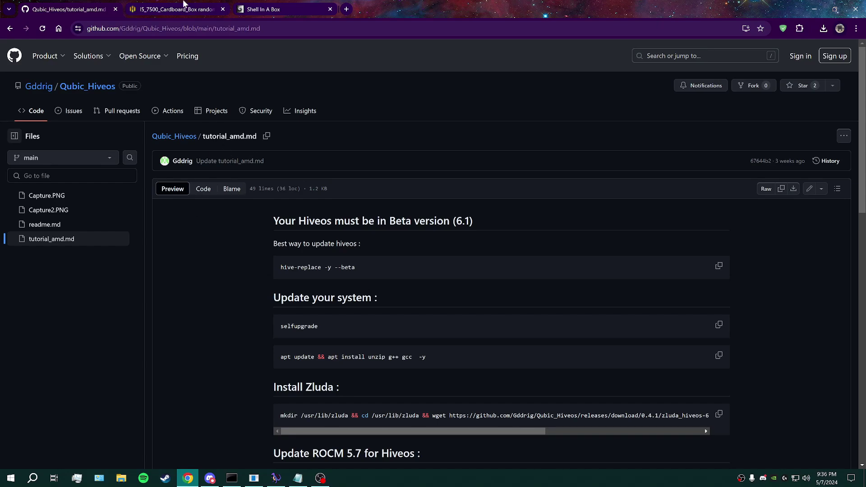
# Switch to the I5_7500_Cardboard_Box Hive OS worker tab showing the RX 7800 XT.
pyautogui.click(184, 4)
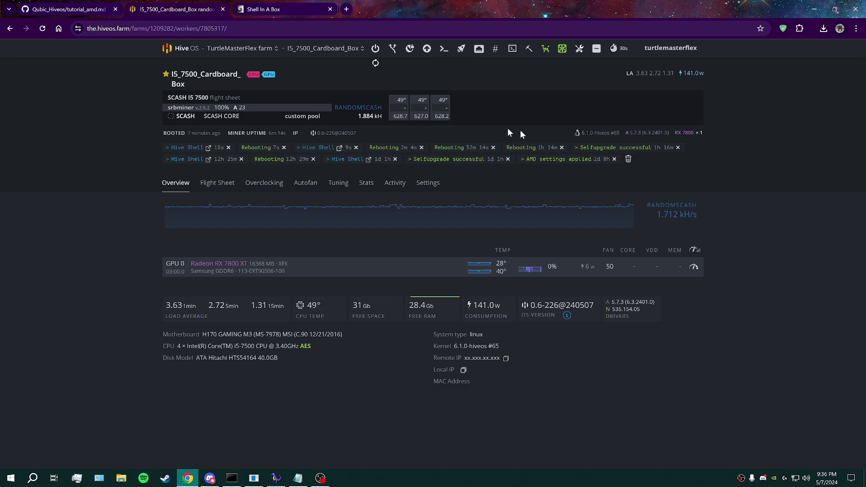
# Return to the Qubic_Hiveos tutorial_amd.md page on GitHub.
pyautogui.click(83, 10)
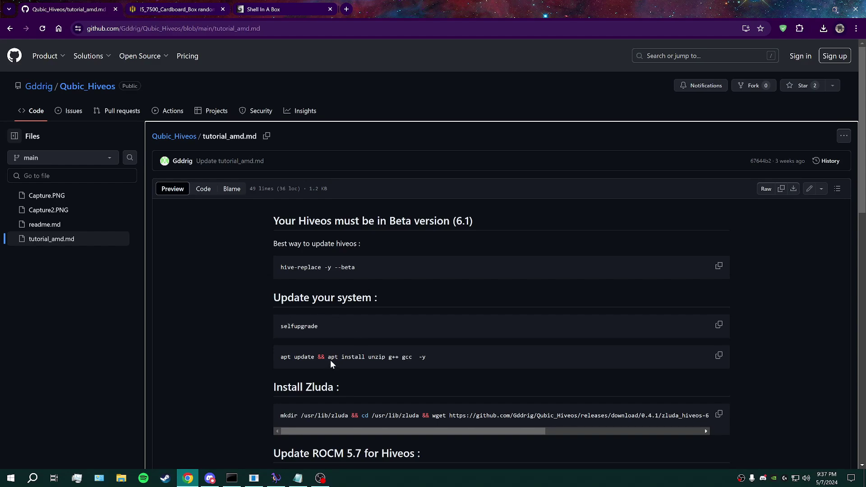
pyautogui.hotkey('ctrl', 'shift', 'Tab')
pyautogui.hotkey('ctrl', 'shift', 'Tab')
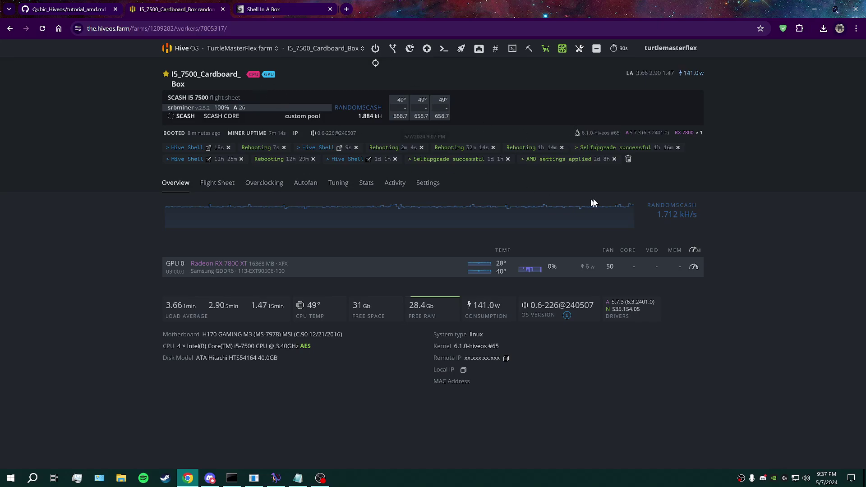
pyautogui.click(95, 4)
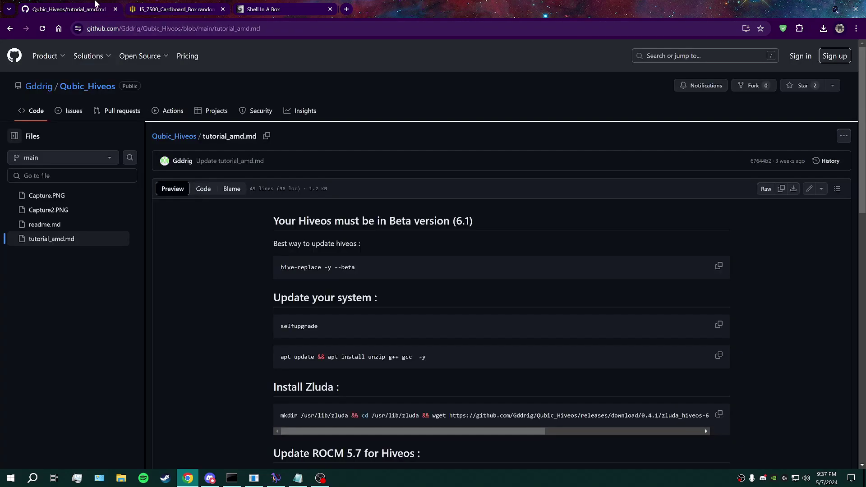
pyautogui.scroll(-5, 358, 217)
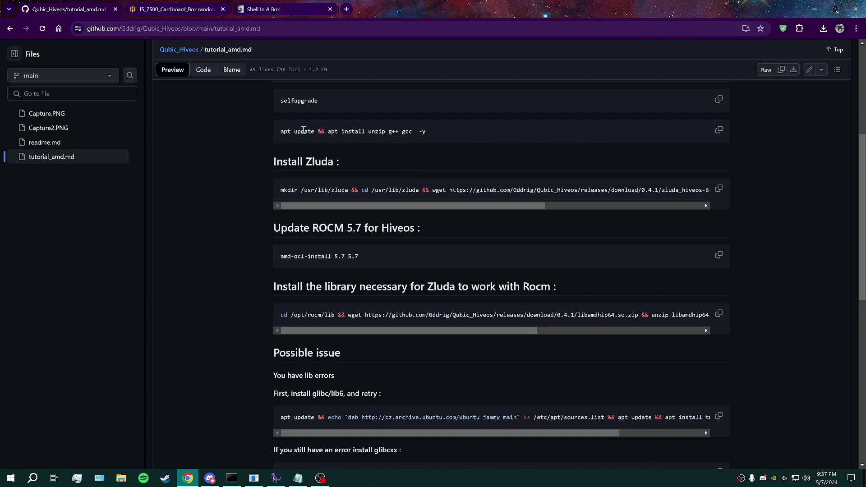
pyautogui.scroll(-2, 726, 193)
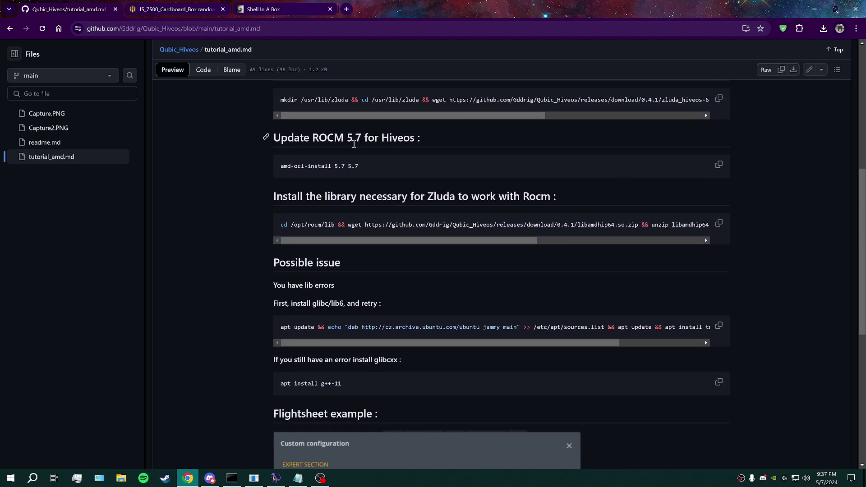
pyautogui.scroll(-2, 374, 163)
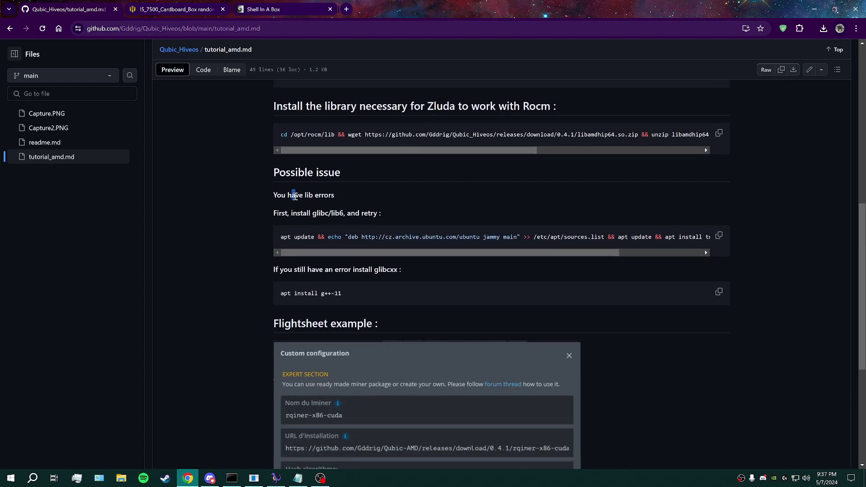
pyautogui.moveTo(291, 195); pyautogui.dragTo(339, 193)
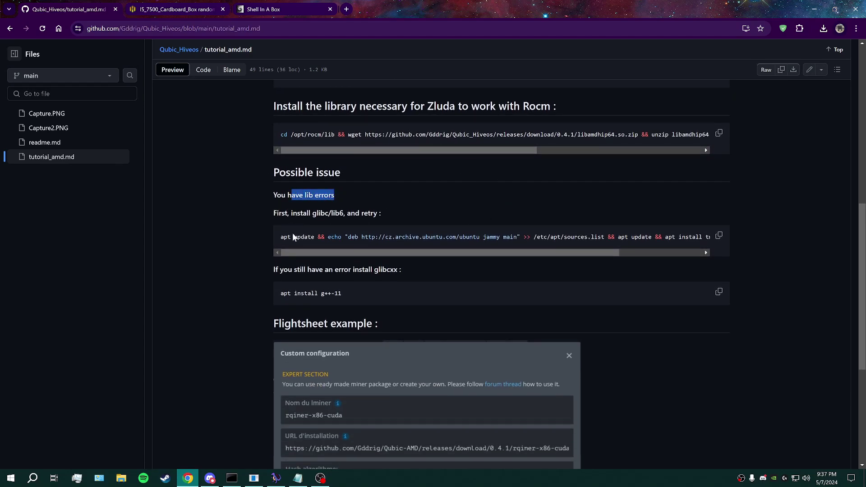
pyautogui.click(288, 244)
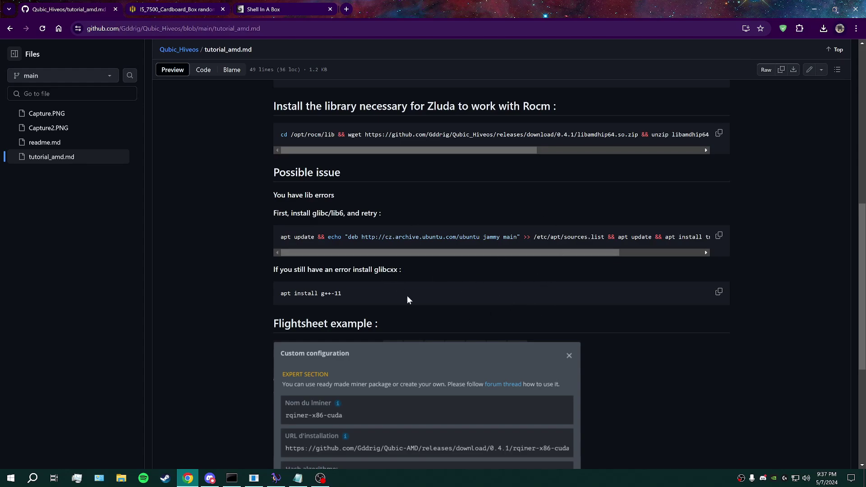
pyautogui.scroll(-1, 450, 306)
pyautogui.scroll(5, 332, 359)
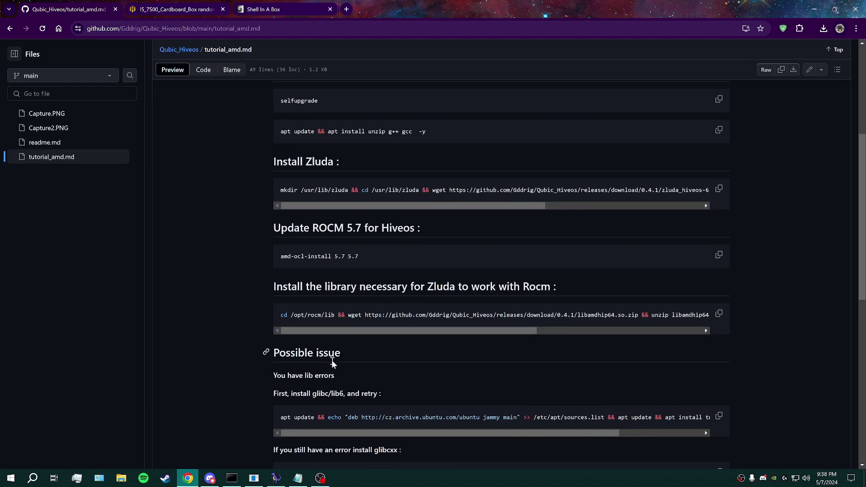
# Cycle through the tabs and settle on the I5_7500_Cardboard_Box worker page.
pyautogui.click(174, 10)
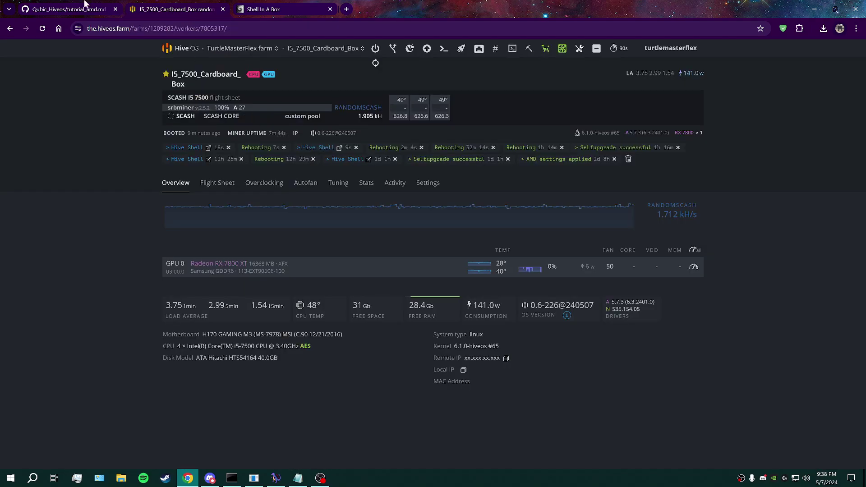
pyautogui.click(78, 4)
pyautogui.click(178, 7)
pyautogui.click(284, 6)
pyautogui.click(180, 6)
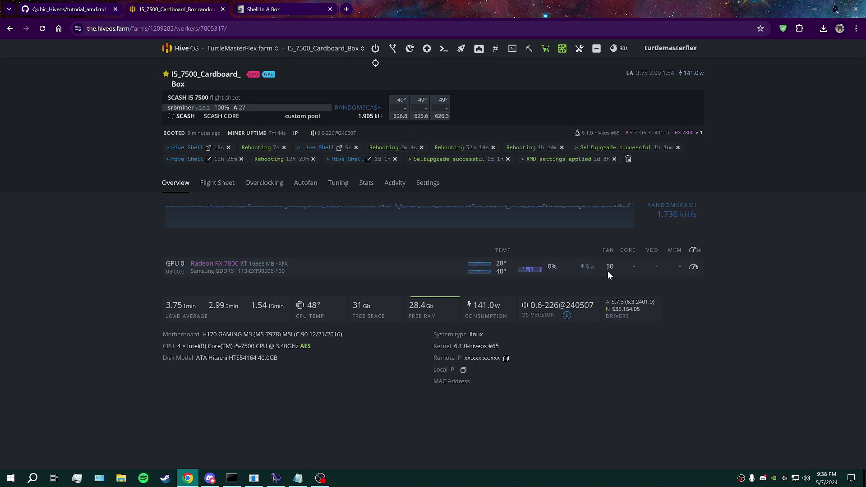
# Paste and run the cd/wget/chmod line to fetch xelis-taxminer 0.9.2 into /usr/lib/zluda.
pyautogui.click(276, 12)
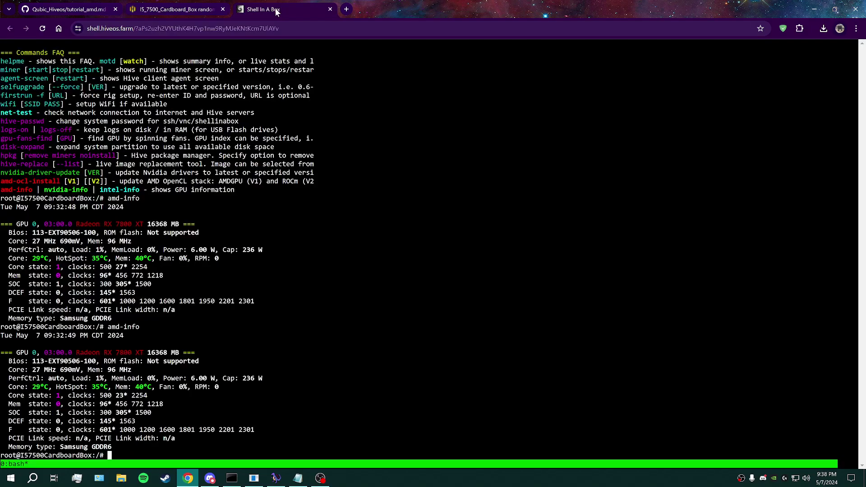
pyautogui.click(298, 478)
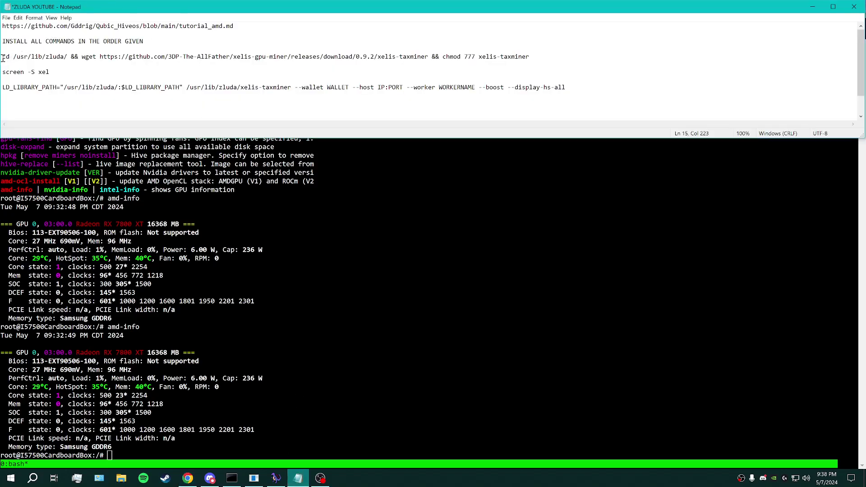
pyautogui.moveTo(2, 58); pyautogui.dragTo(552, 61)
pyautogui.hotkey('ctrl', 'c')
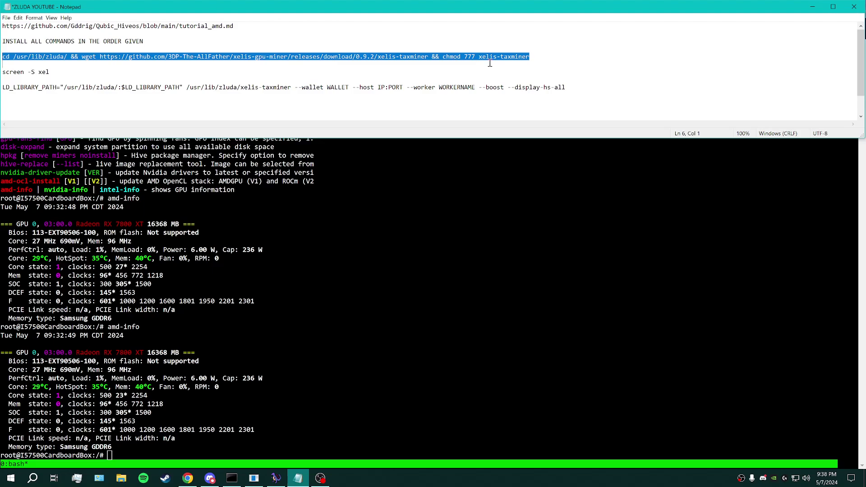
pyautogui.rightClick(363, 369)
pyautogui.click(392, 306)
pyautogui.hotkey('ctrl', 'v')
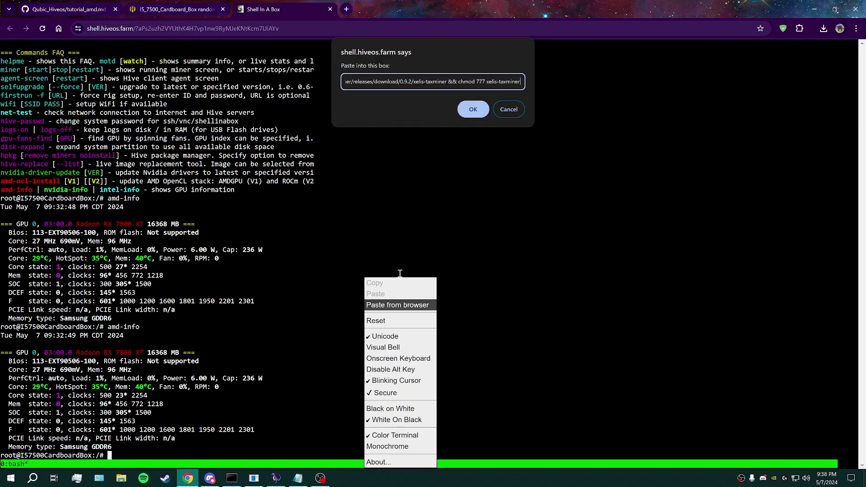
pyautogui.click(471, 108)
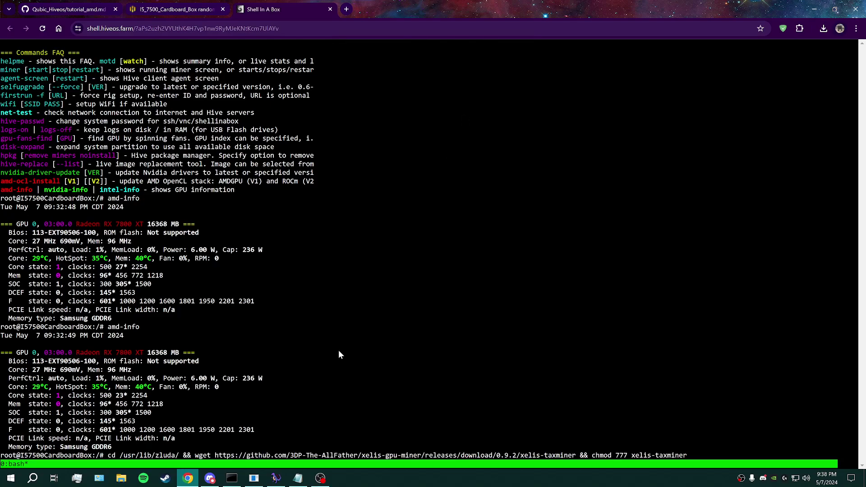
pyautogui.press('Return')
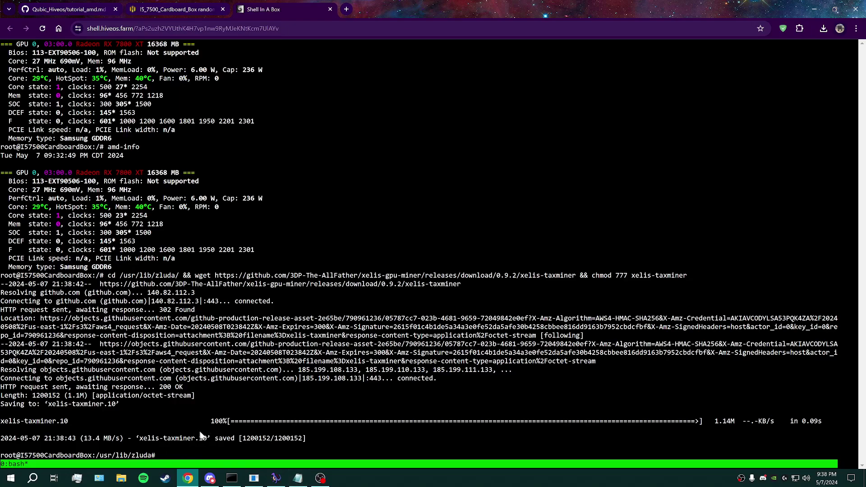
# Copy the screen session command from the ZLUDA notes.
pyautogui.click(297, 478)
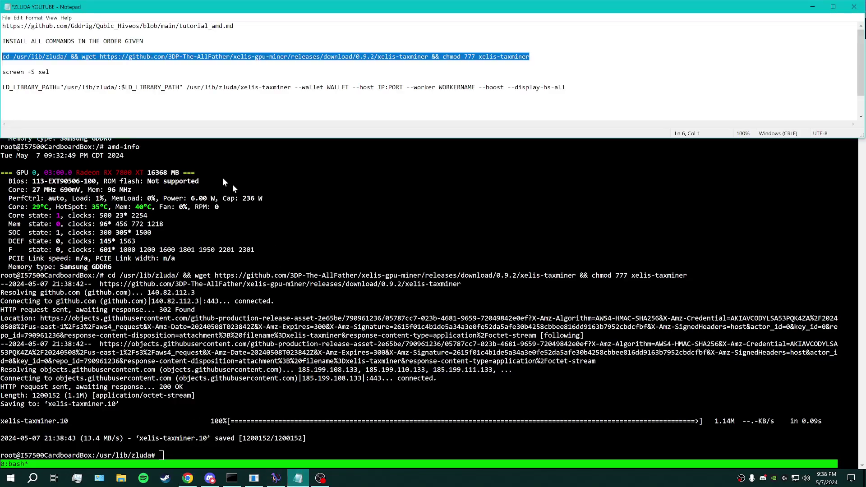
pyautogui.moveTo(51, 72); pyautogui.dragTo(2, 73)
pyautogui.hotkey('ctrl', 'c')
pyautogui.click(180, 449)
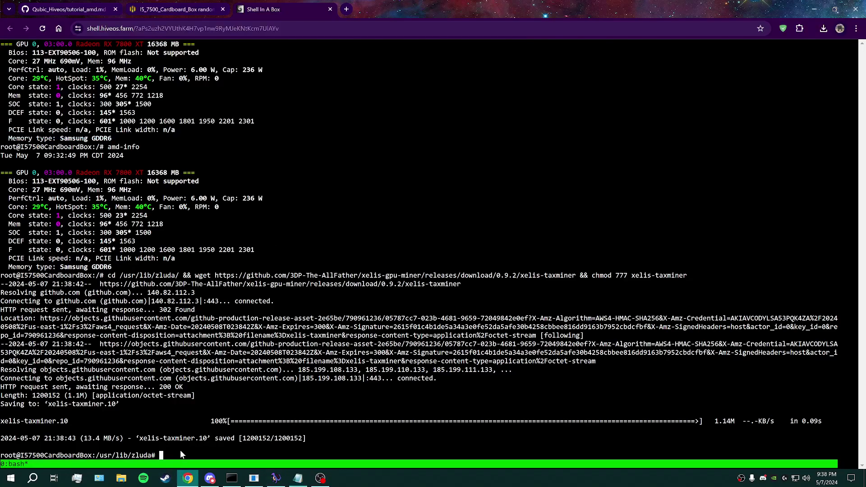
# Paste 'screen -S xel' into Hive Shell to start the xel screen session.
pyautogui.rightClick(180, 450)
pyautogui.click(214, 305)
pyautogui.hotkey('ctrl', 'v')
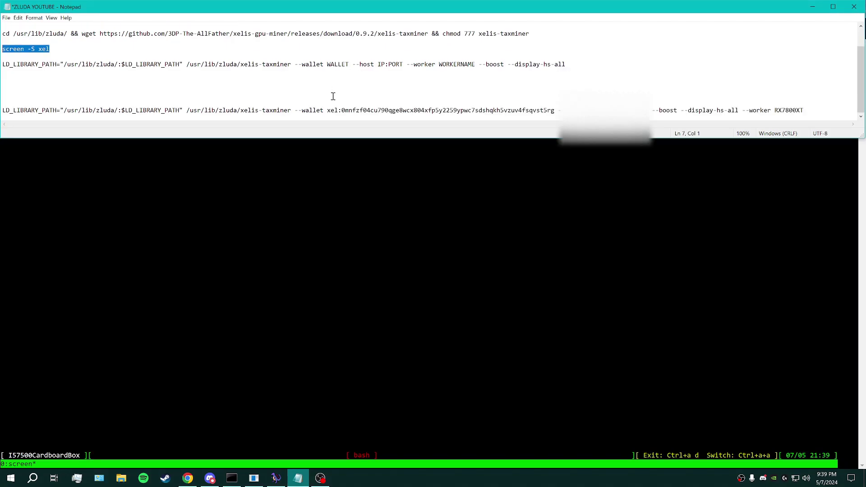
# Paste and run the LD_LIBRARY_PATH xelis-taxminer launch command for worker RX7800XT.
pyautogui.moveTo(3, 111); pyautogui.dragTo(807, 112)
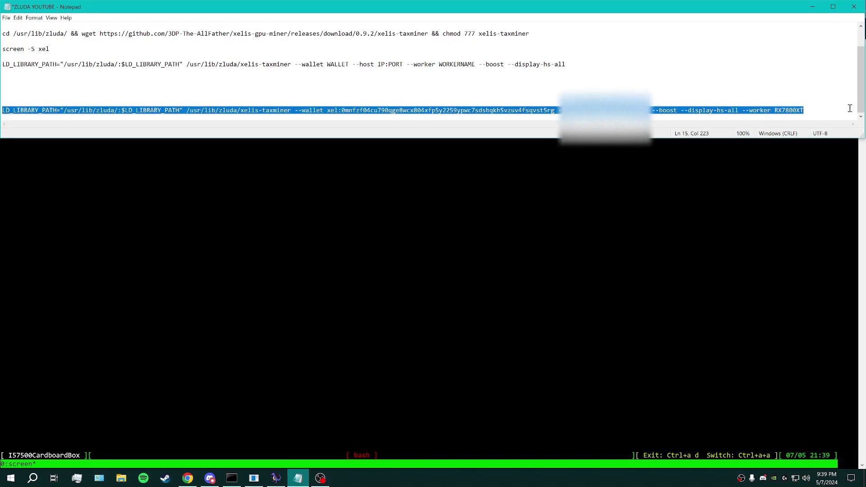
pyautogui.click(487, 217)
pyautogui.rightClick(203, 112)
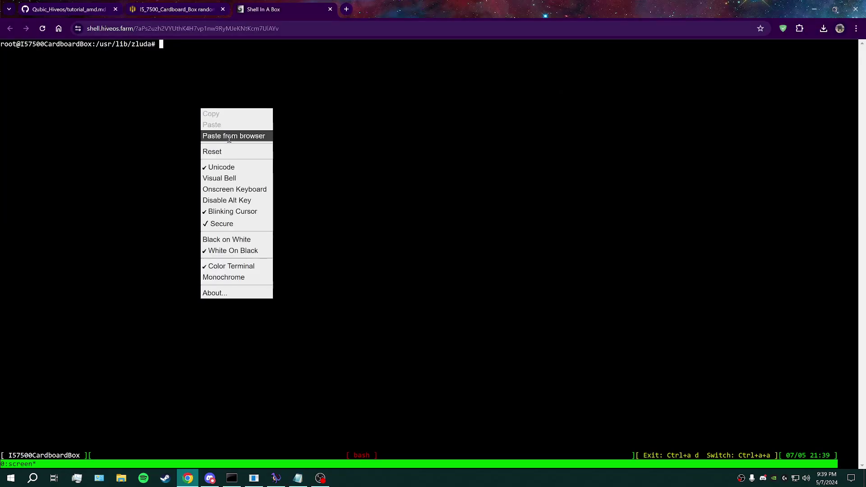
pyautogui.click(233, 136)
pyautogui.hotkey('ctrl', 'v')
pyautogui.click(469, 109)
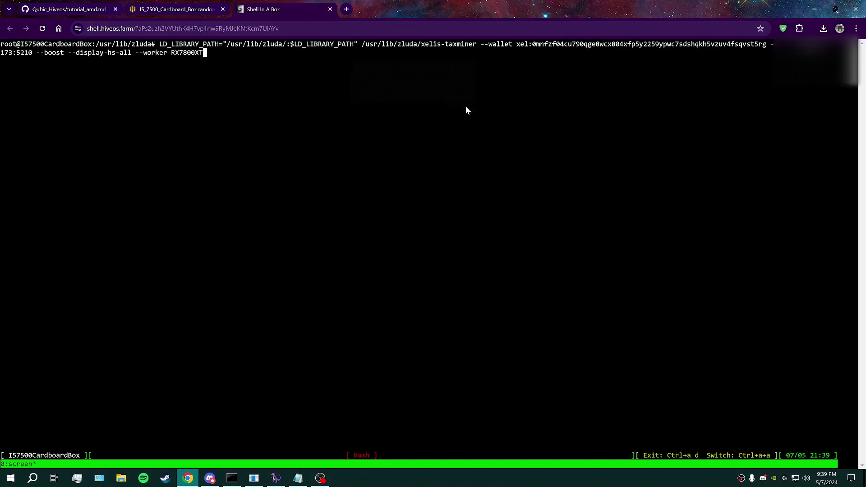
pyautogui.press('Return')
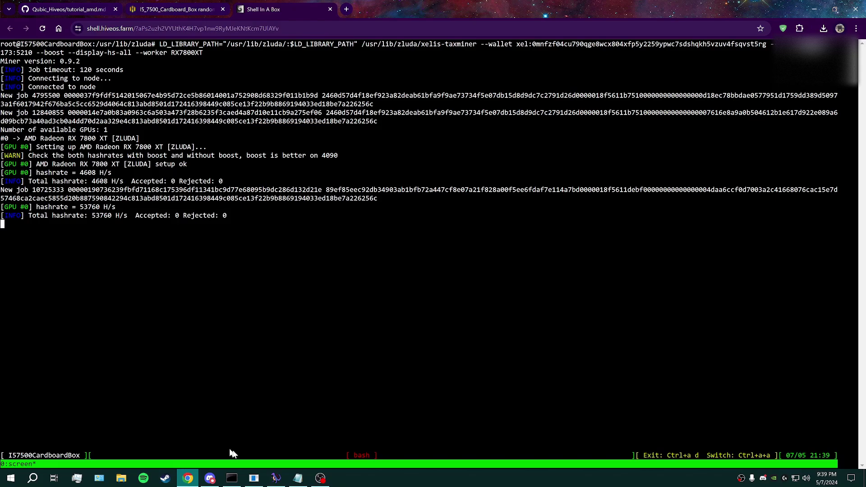
pyautogui.click(183, 479)
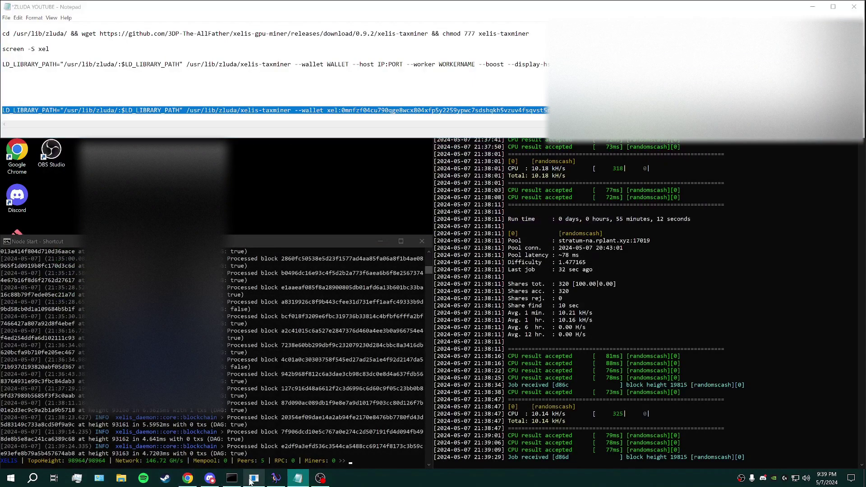
pyautogui.click(204, 214)
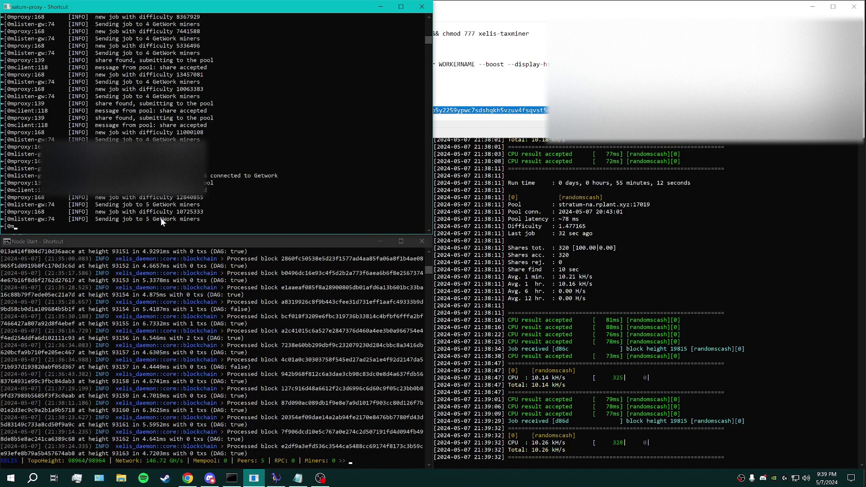
pyautogui.moveTo(184, 482)
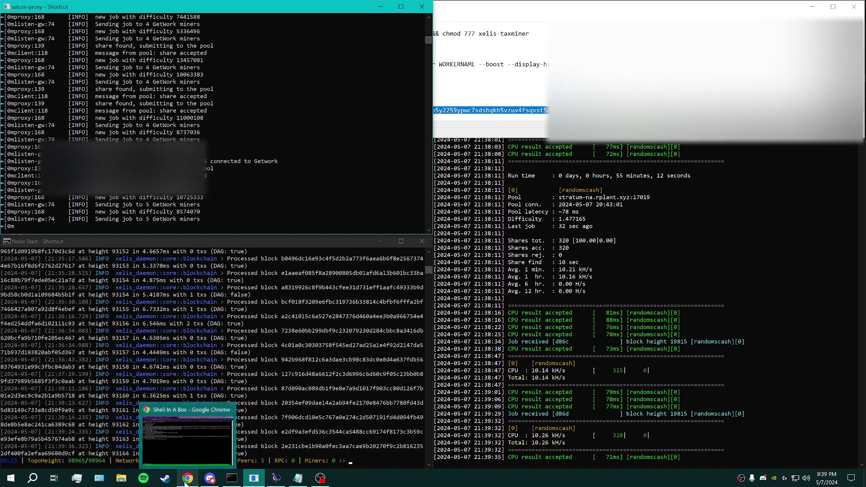
pyautogui.click(186, 480)
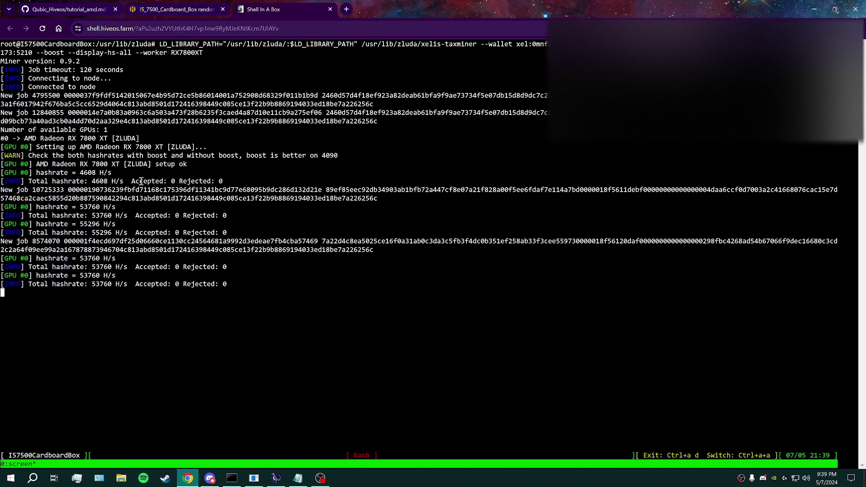
# Switch to the I5_7500_Cardboard_Box worker tab to check GPU load and power.
pyautogui.click(152, 10)
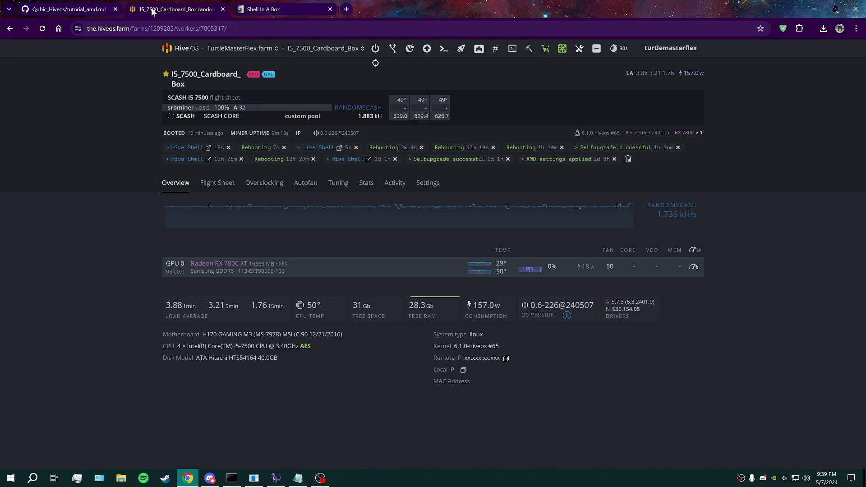